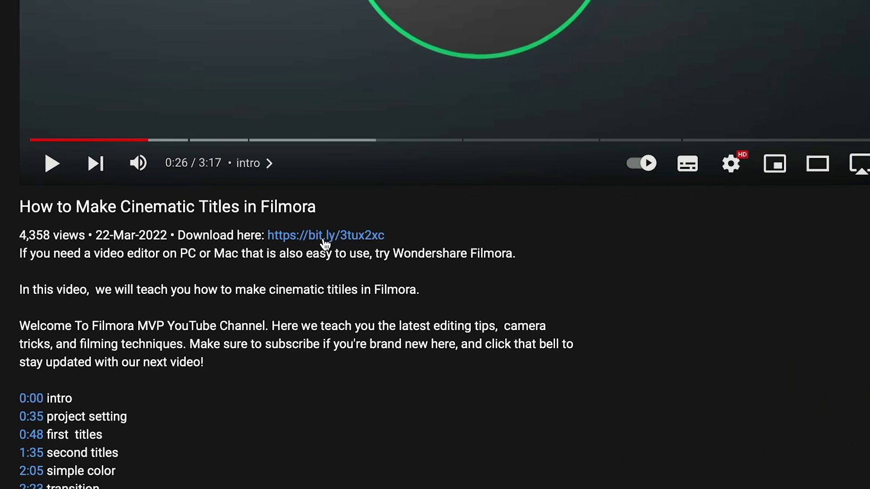
# - Download Filmora from the Wondershare site via the description link
pyautogui.click(325, 235)
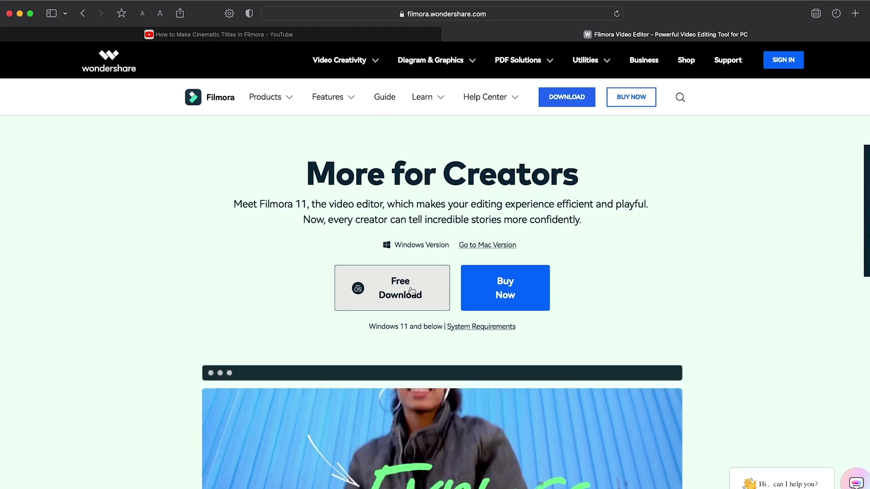
pyautogui.click(402, 301)
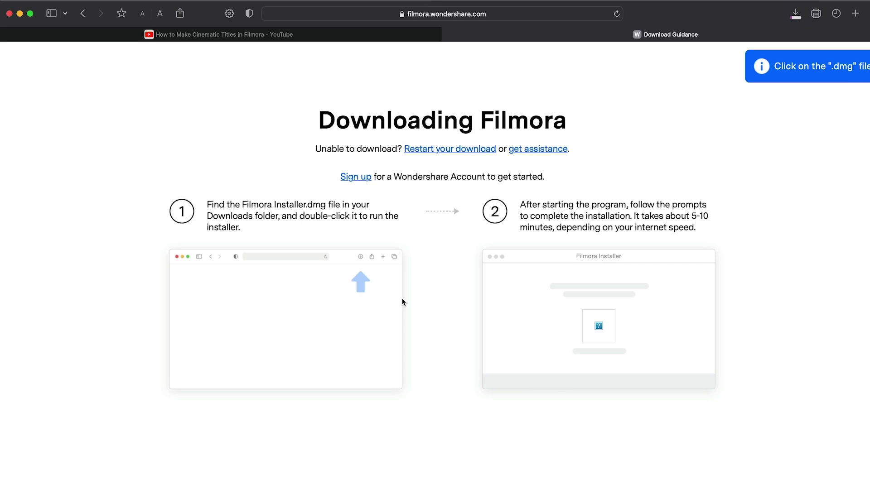
pyautogui.click(795, 13)
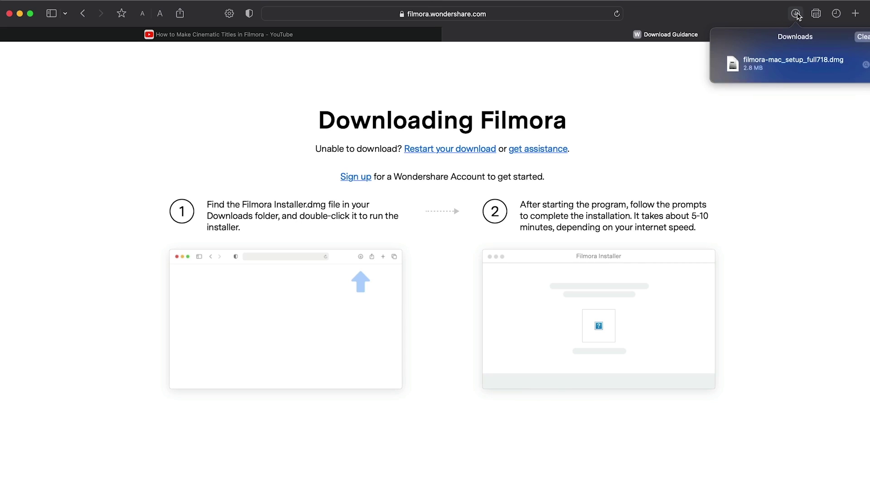
# - Open the downloaded .dmg, accept the licence and run the Filmora installer to completion
pyautogui.doubleClick(779, 64)
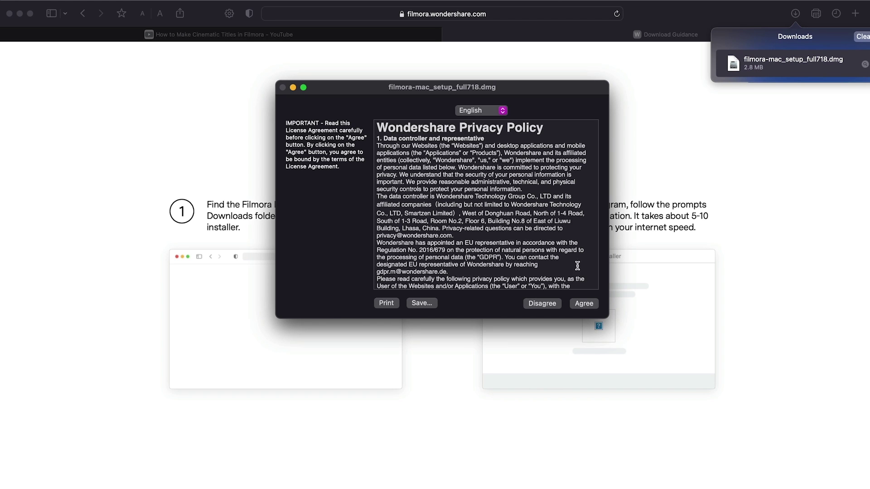
pyautogui.click(584, 304)
pyautogui.doubleClick(393, 276)
pyautogui.click(445, 209)
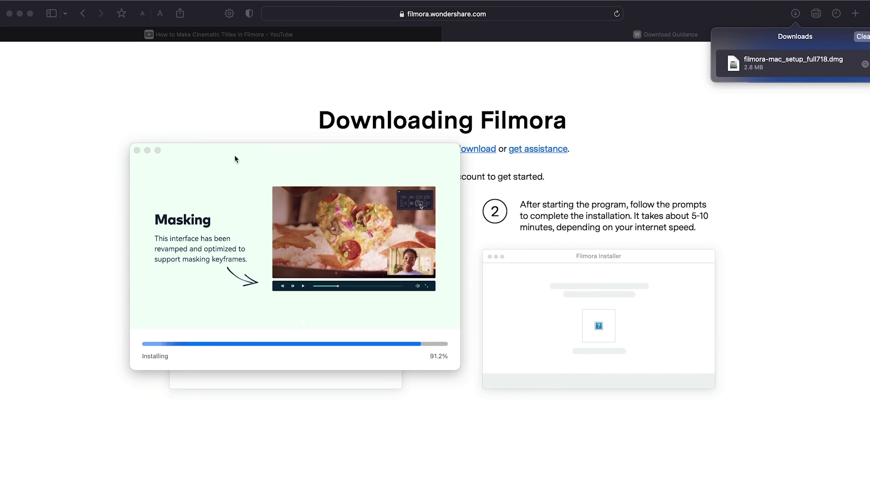
pyautogui.moveTo(235, 159); pyautogui.dragTo(357, 178)
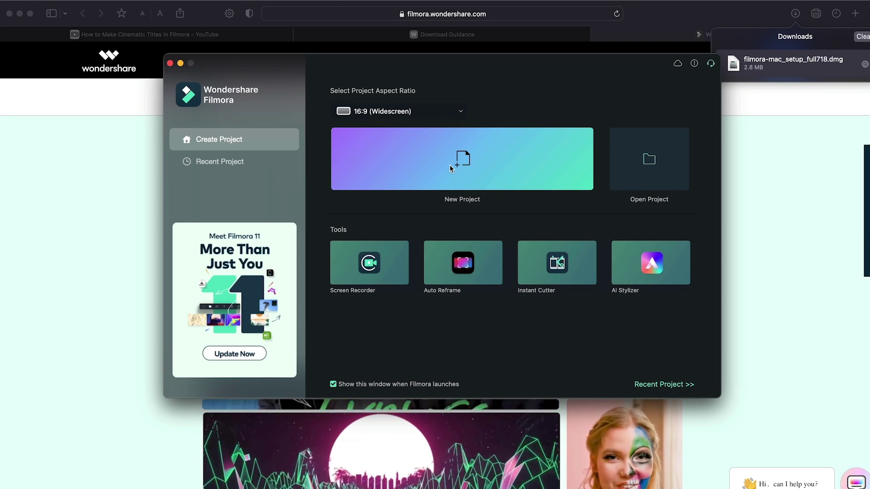
# - Start a new project with production ID_4771233 on track 1, matched to the media settings
pyautogui.click(449, 164)
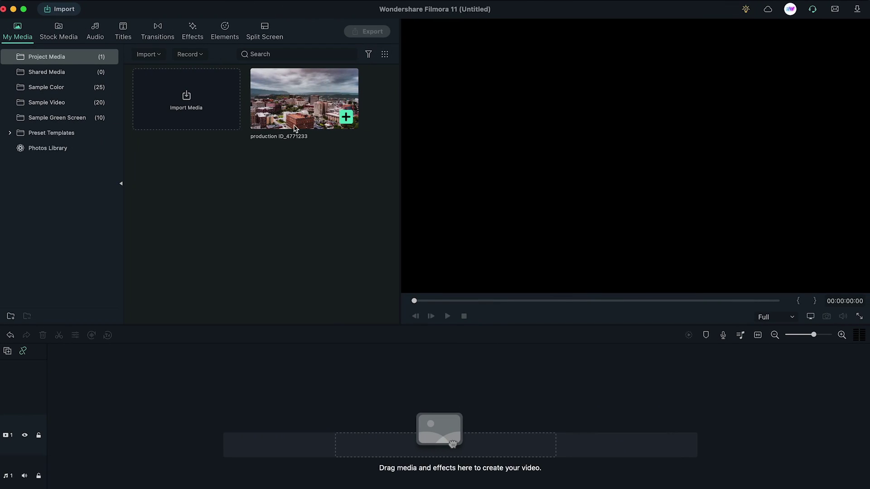
pyautogui.moveTo(295, 130); pyautogui.dragTo(51, 447)
pyautogui.click(501, 350)
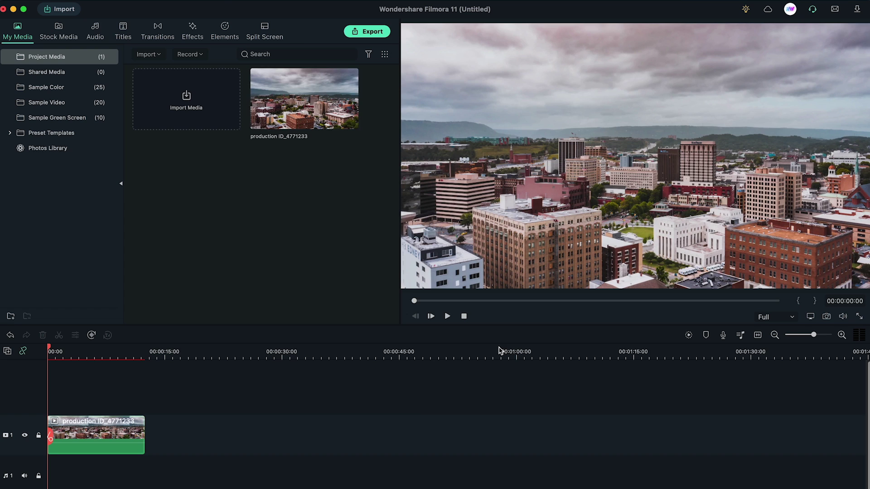
# - Add a second copy of the city clip on track 2
pyautogui.click(758, 335)
pyautogui.click(774, 334)
pyautogui.click(775, 335)
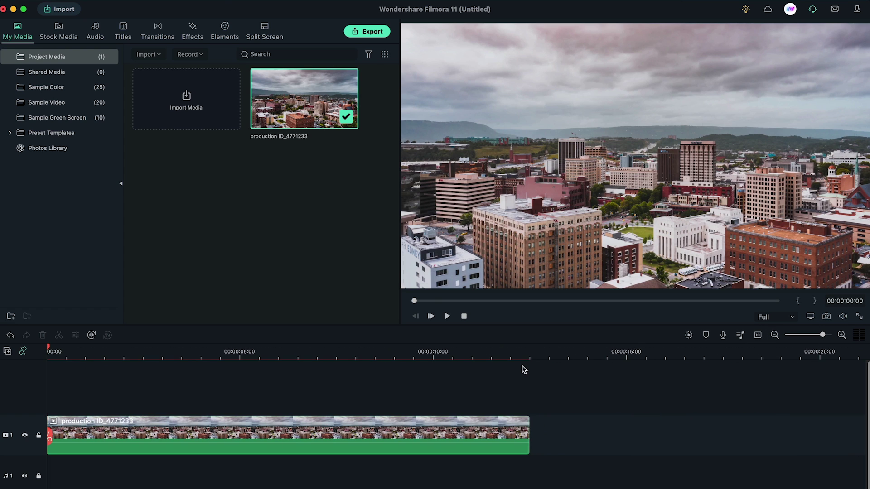
pyautogui.click(347, 117)
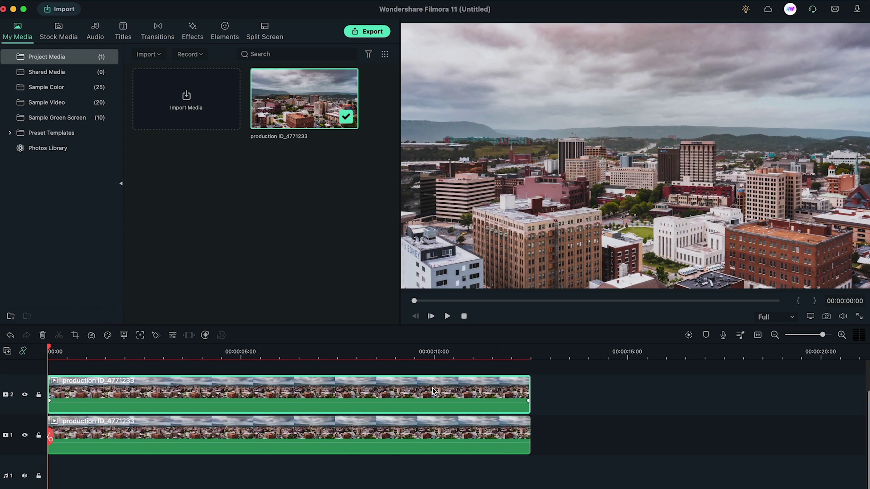
# - Rotate the track 2 copy 180° and raise it to Position Y 625
pyautogui.doubleClick(411, 394)
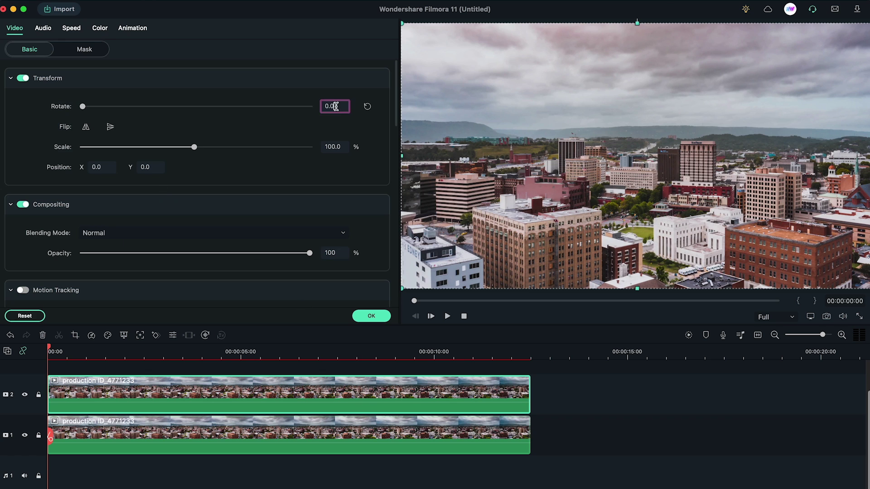
pyautogui.write('180')
pyautogui.press('Return')
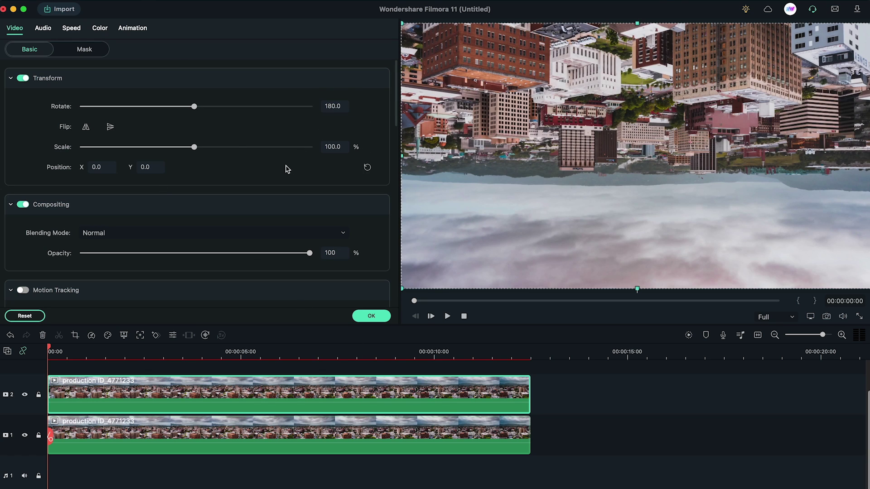
pyautogui.moveTo(143, 169); pyautogui.dragTo(473, 103)
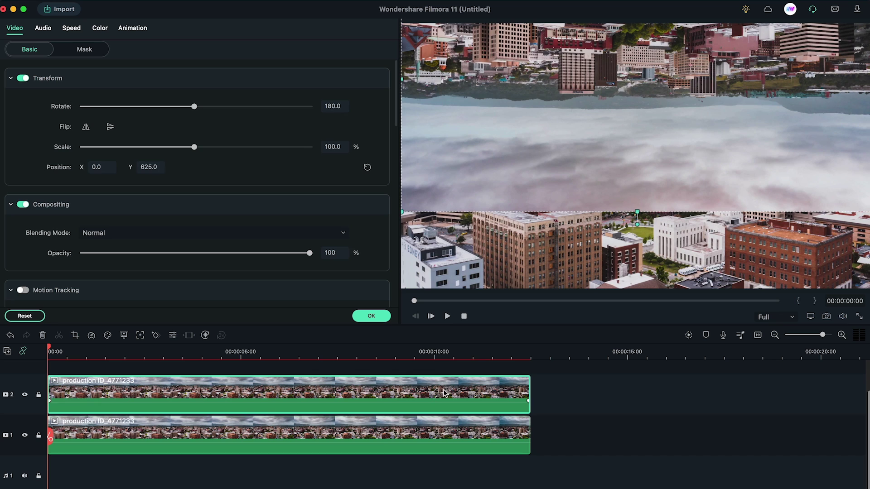
# - Shift the track 1 clip to Position Y -646, then reselect the top copy
pyautogui.click(386, 425)
pyautogui.moveTo(181, 170); pyautogui.dragTo(1, 225)
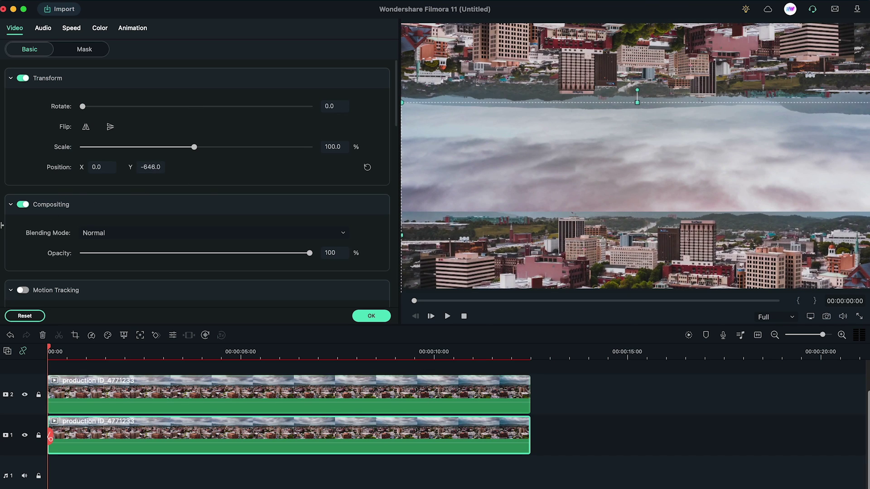
pyautogui.click(430, 387)
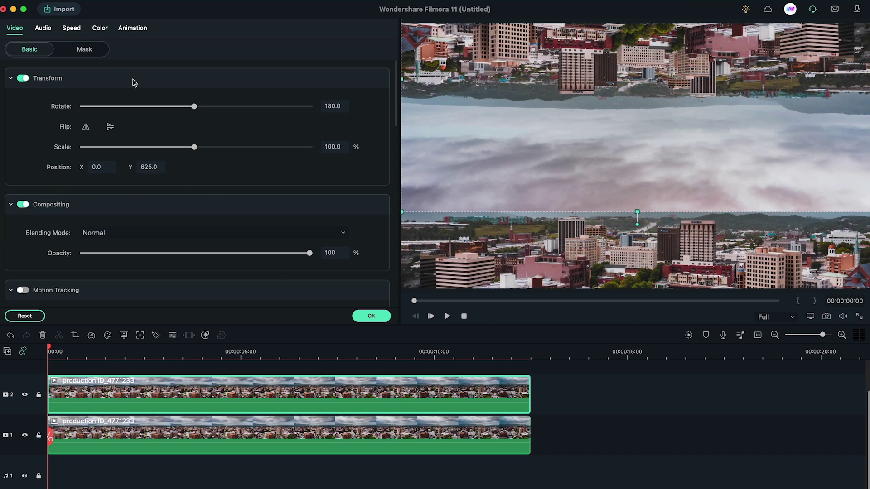
pyautogui.click(82, 51)
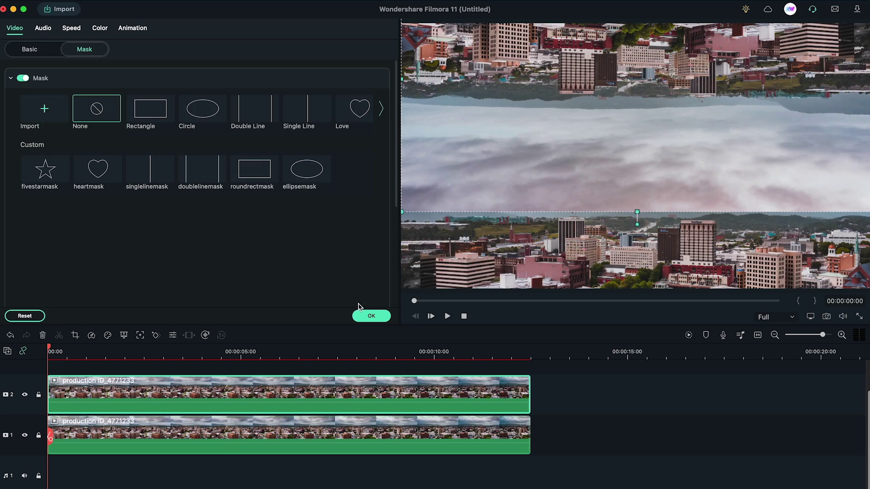
# - Search the effects library for 'mask' and apply Shape Mask to the upside-down clip
pyautogui.click(371, 315)
pyautogui.click(193, 33)
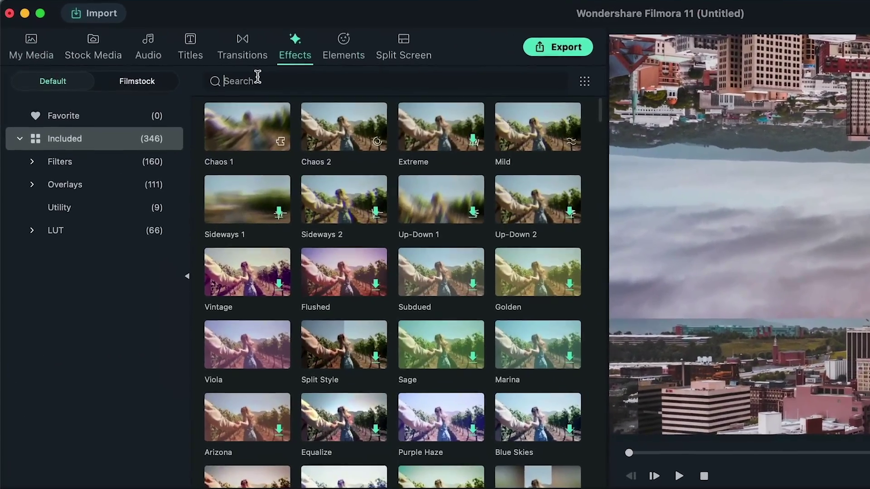
pyautogui.click(167, 55)
pyautogui.write('s')
pyautogui.write('ask')
pyautogui.press('Return')
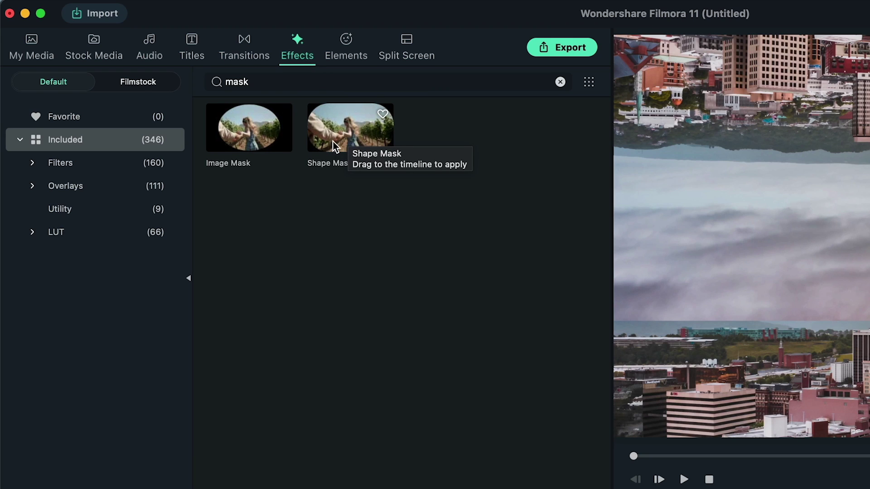
pyautogui.moveTo(336, 147); pyautogui.dragTo(443, 446)
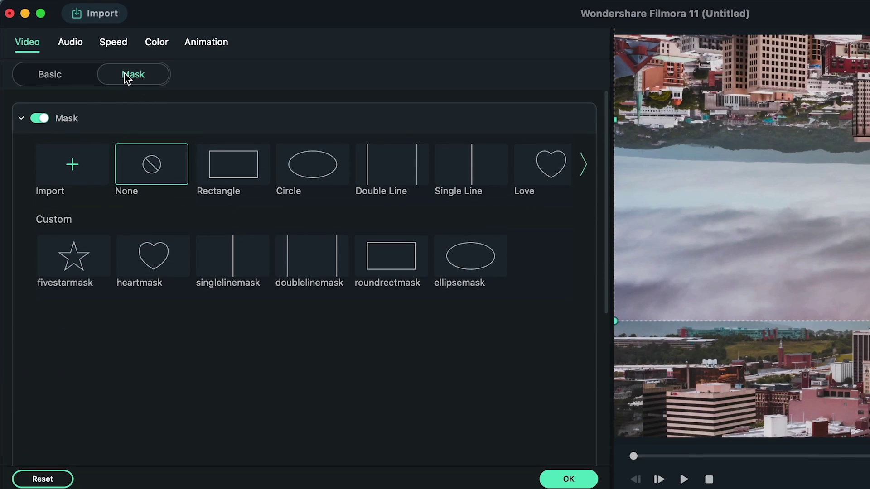
# - Change the mask shape to Single Line and rotate it 90° to horizontal
pyautogui.click(298, 161)
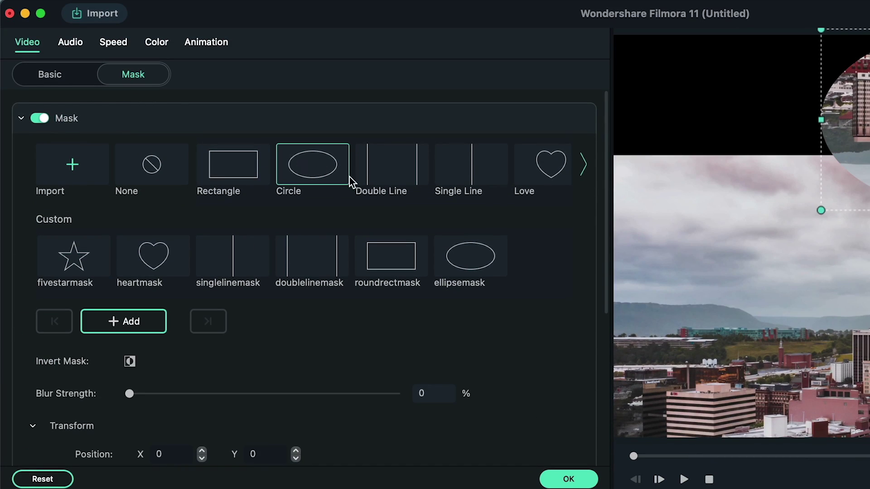
pyautogui.click(471, 168)
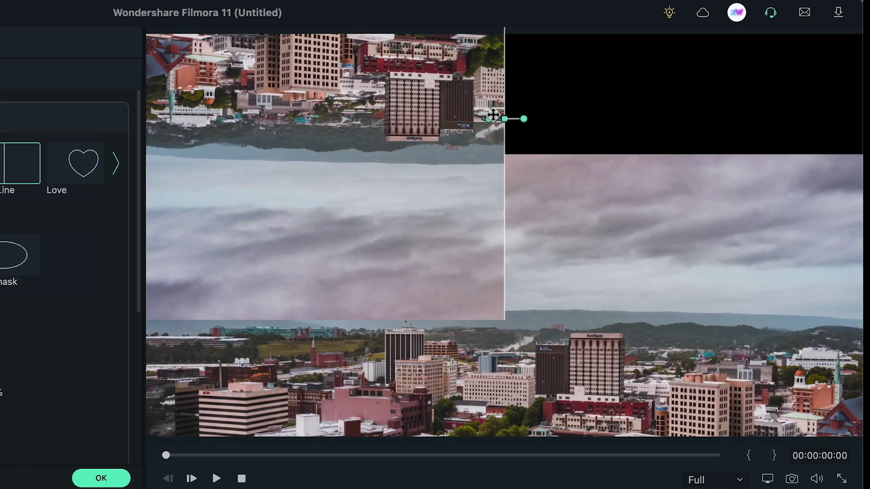
pyautogui.moveTo(525, 117); pyautogui.dragTo(508, 164)
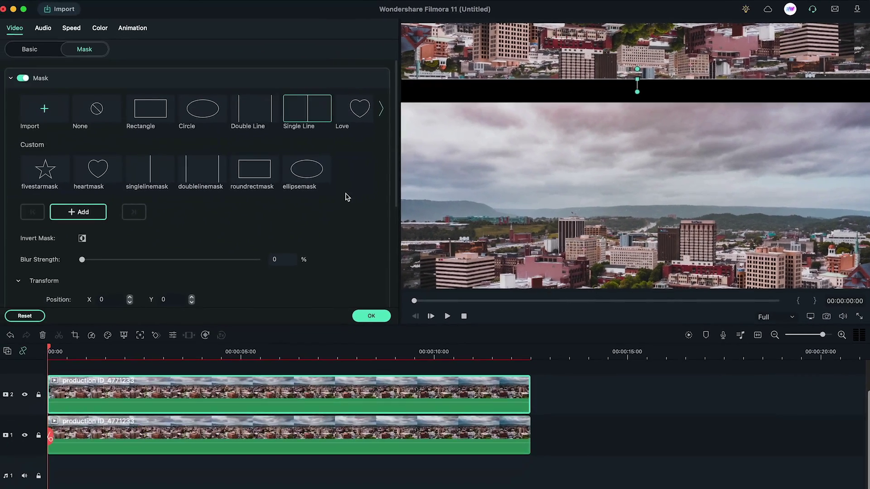
# - Move the mask line to about Y 665 and set Blur Strength to 40%
pyautogui.scroll(-5, 194, 181)
pyautogui.click(191, 170)
pyautogui.moveTo(191, 174); pyautogui.dragTo(498, 220)
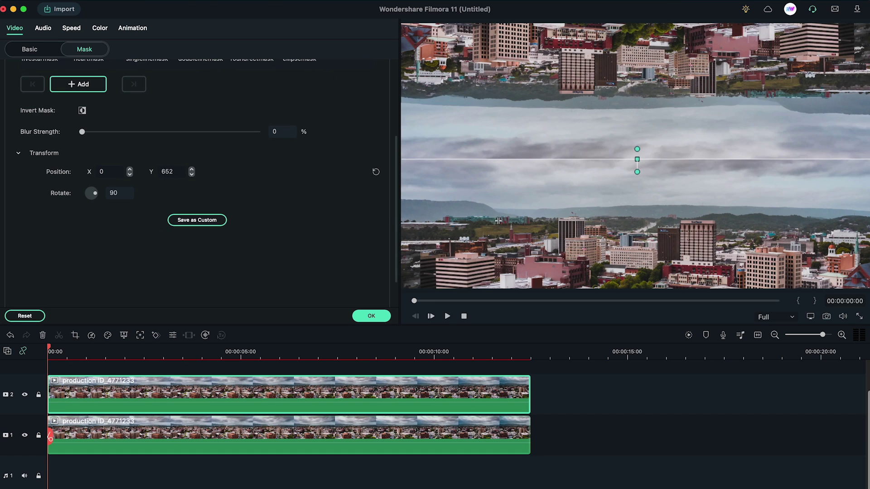
pyautogui.scroll(3, 346, 216)
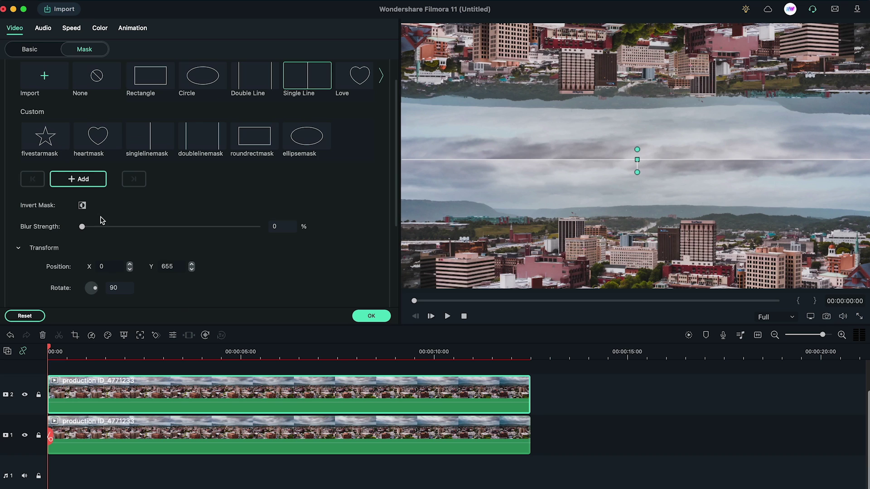
pyautogui.moveTo(82, 227); pyautogui.dragTo(152, 243)
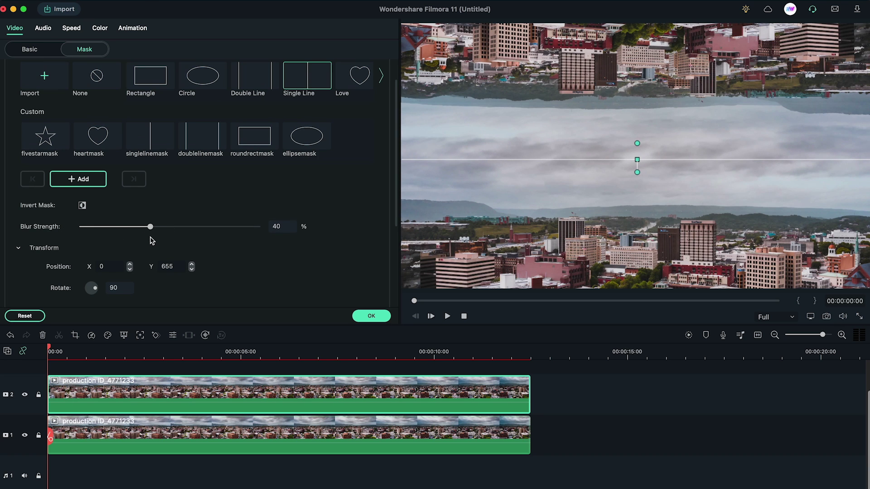
pyautogui.click(30, 49)
# - Reposition the upside-down copy to Position Y 424 and reselect it on track 2
pyautogui.moveTo(167, 136); pyautogui.dragTo(291, 132)
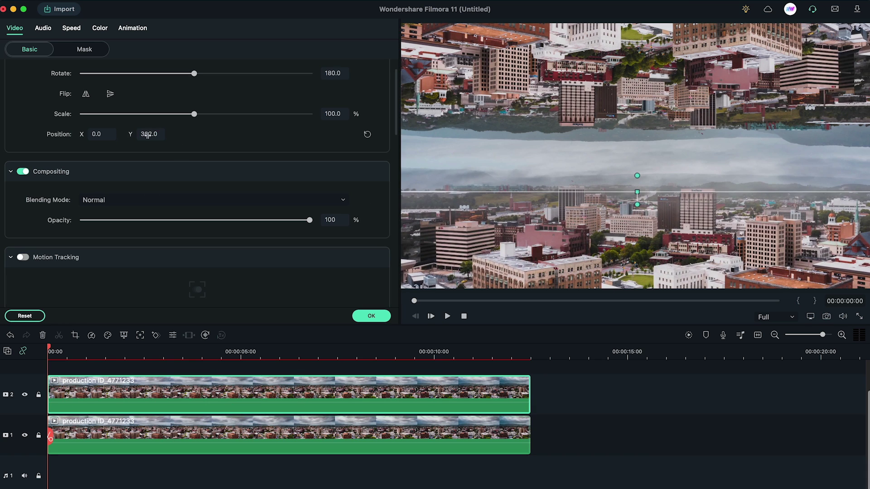
pyautogui.moveTo(147, 135); pyautogui.dragTo(178, 130)
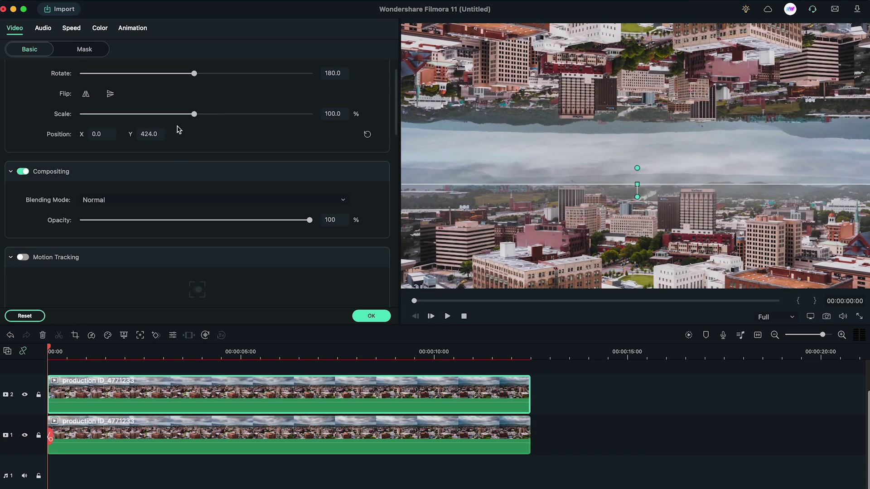
pyautogui.moveTo(637, 184); pyautogui.dragTo(639, 153)
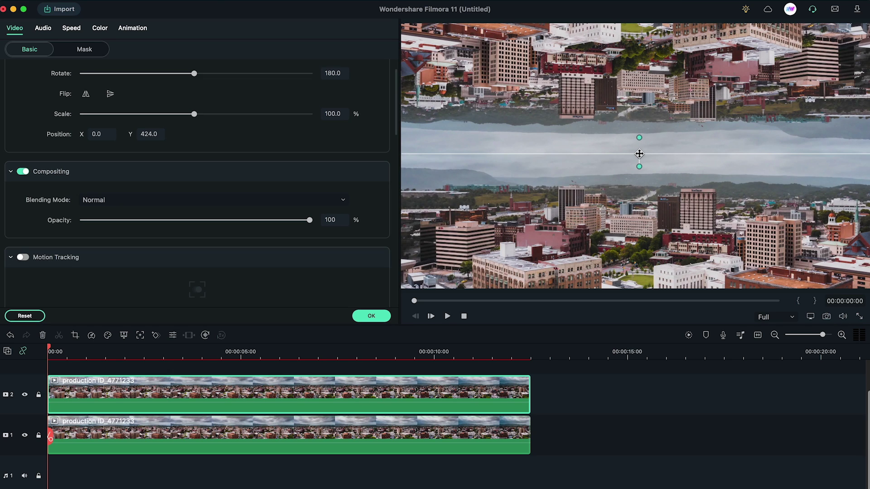
pyautogui.click(665, 171)
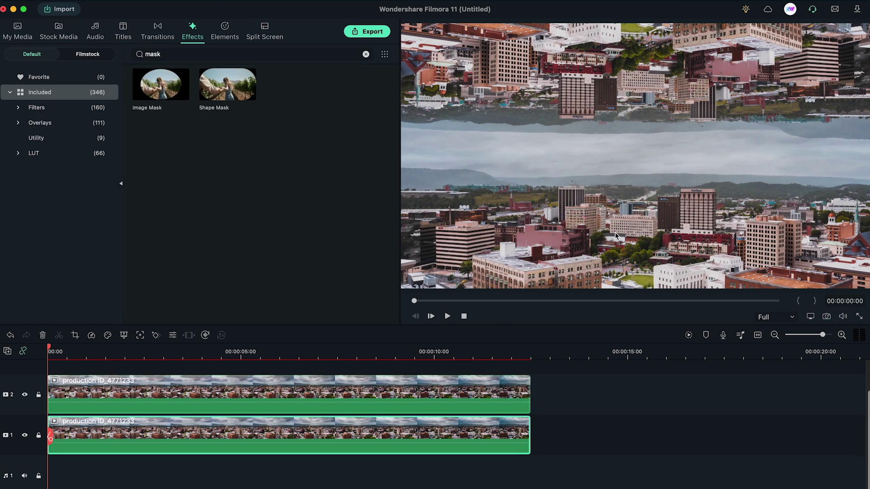
pyautogui.click(443, 381)
# - Set the top clip to Uniform Speed 1.00x with Reverse Speed, then preview the composite
pyautogui.rightClick(427, 387)
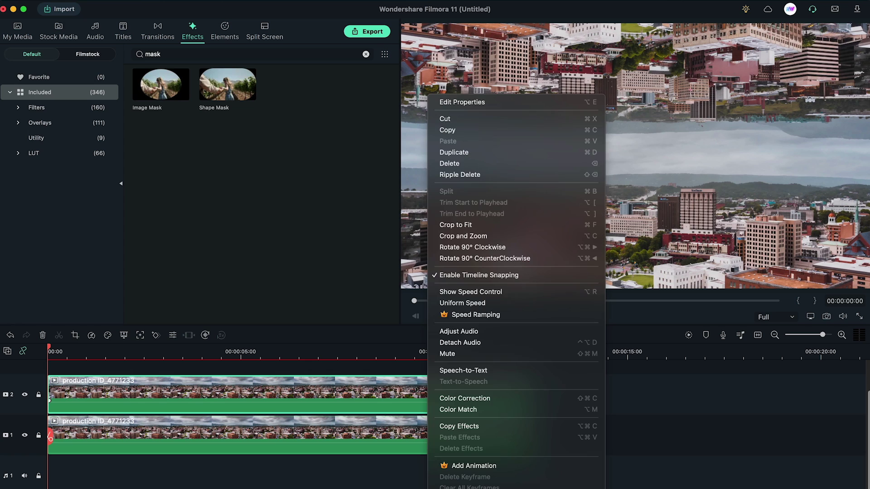
pyautogui.click(459, 302)
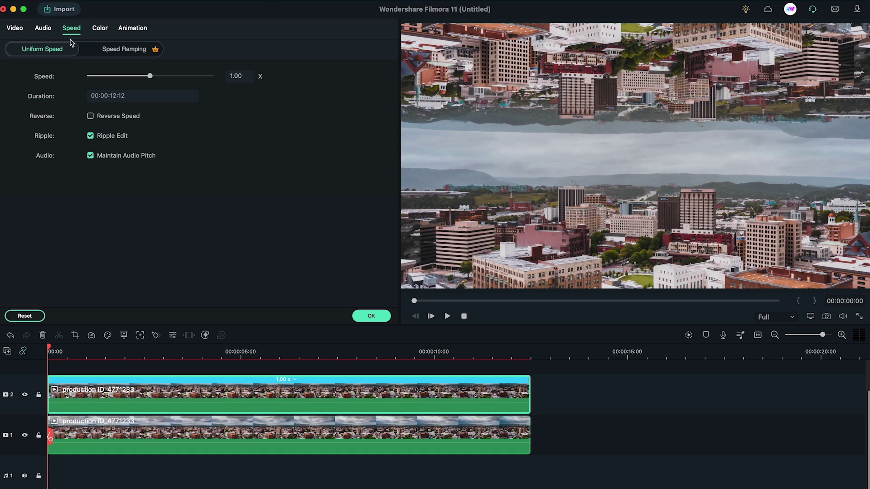
pyautogui.click(90, 116)
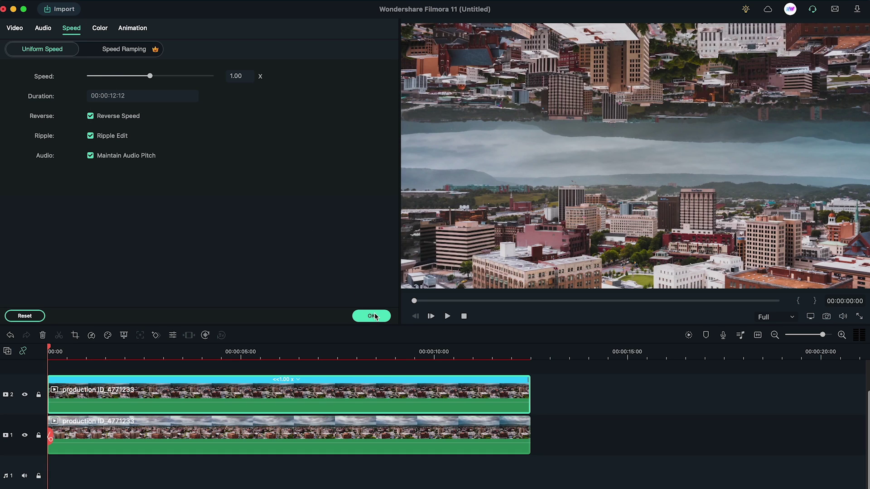
pyautogui.click(373, 316)
pyautogui.click(447, 316)
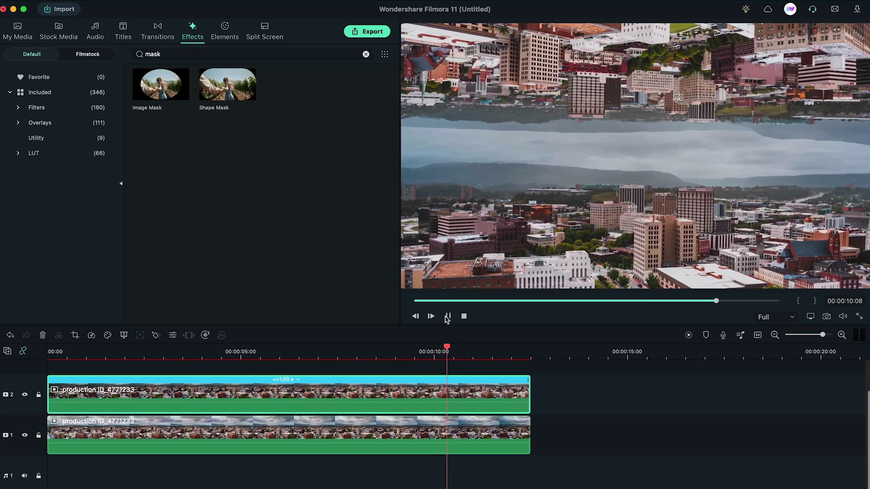
# - Export the mirrored composite as 'Video' and play it from the start on track 1
pyautogui.click(446, 316)
pyautogui.click(416, 301)
pyautogui.click(367, 32)
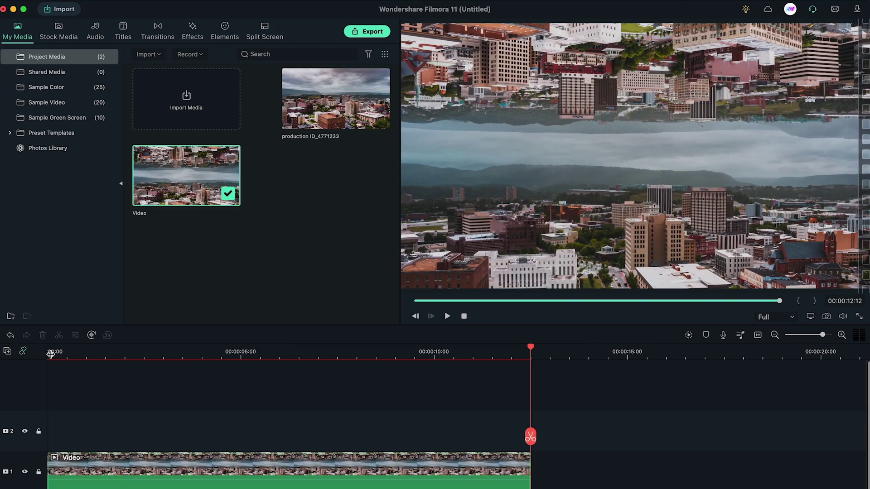
pyautogui.click(51, 353)
pyautogui.press('space')
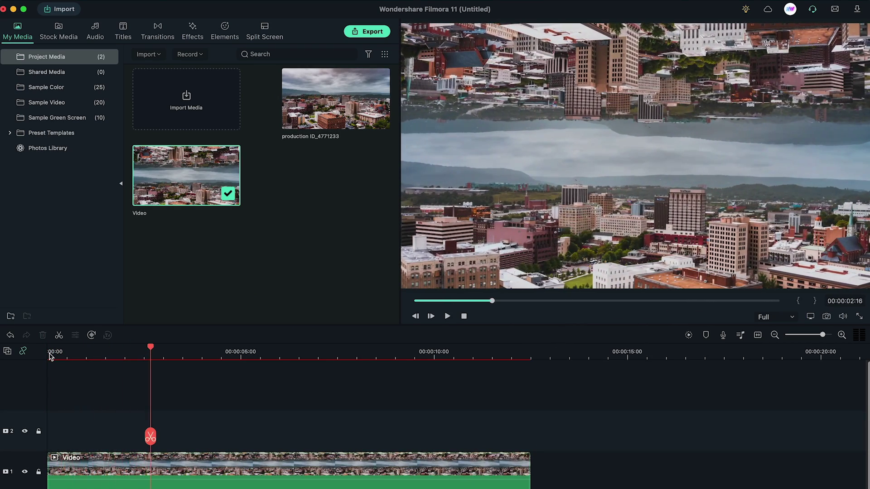
pyautogui.scroll(-2, 202, 455)
# - Add a custom animation keyframe at 0:00 on the Video clip
pyautogui.click(269, 425)
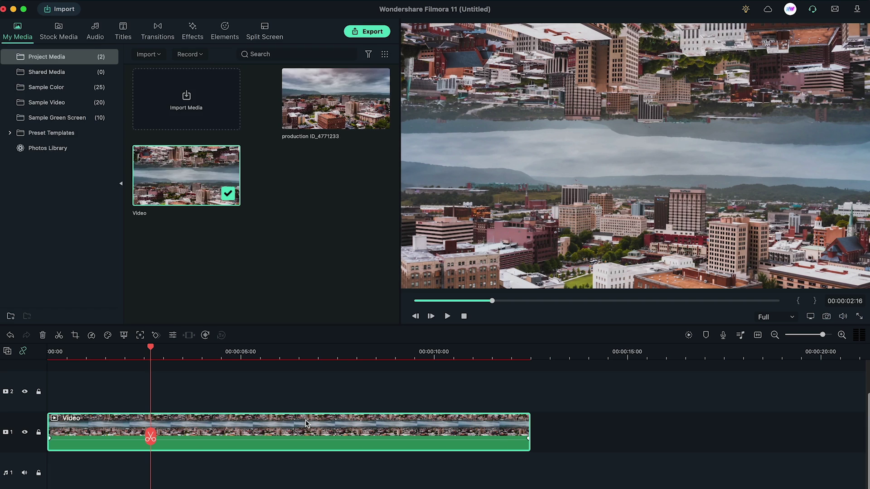
pyautogui.doubleClick(306, 424)
pyautogui.click(131, 29)
pyautogui.click(106, 54)
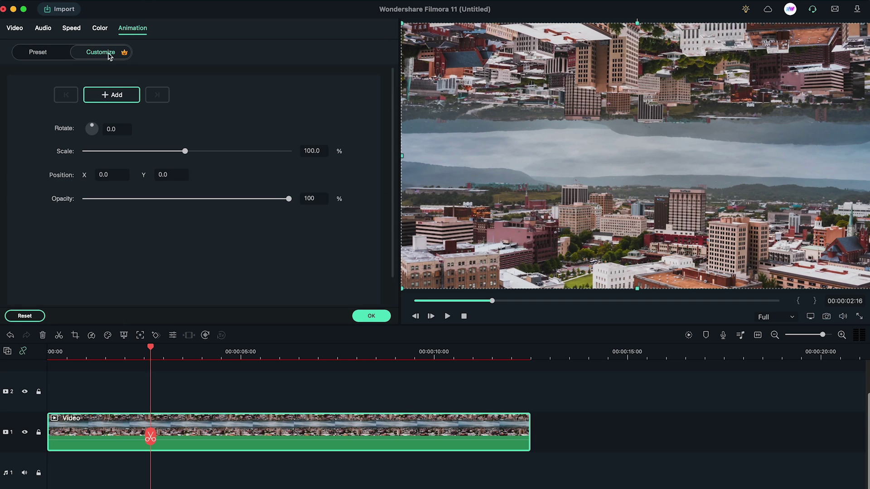
pyautogui.moveTo(150, 352); pyautogui.dragTo(532, 369)
pyautogui.click(125, 99)
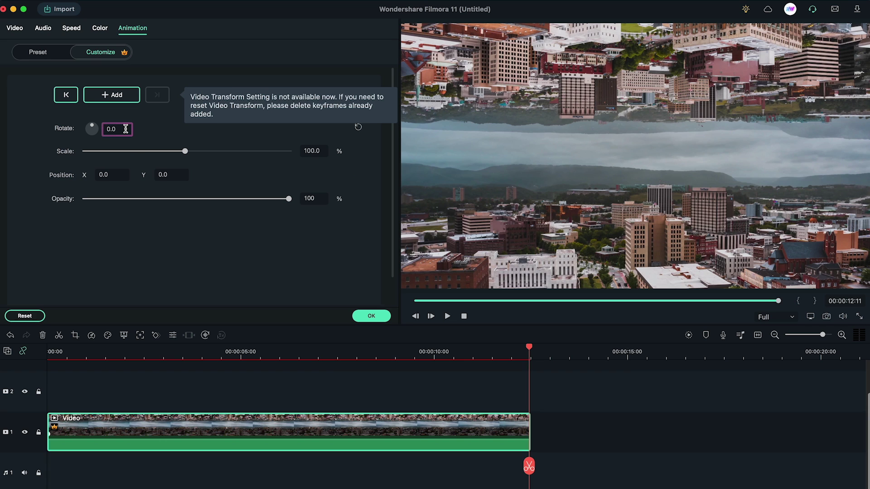
# - At the clip end, set rotation to 90° and scale to 114.2%
pyautogui.moveTo(114, 129); pyautogui.dragTo(103, 132)
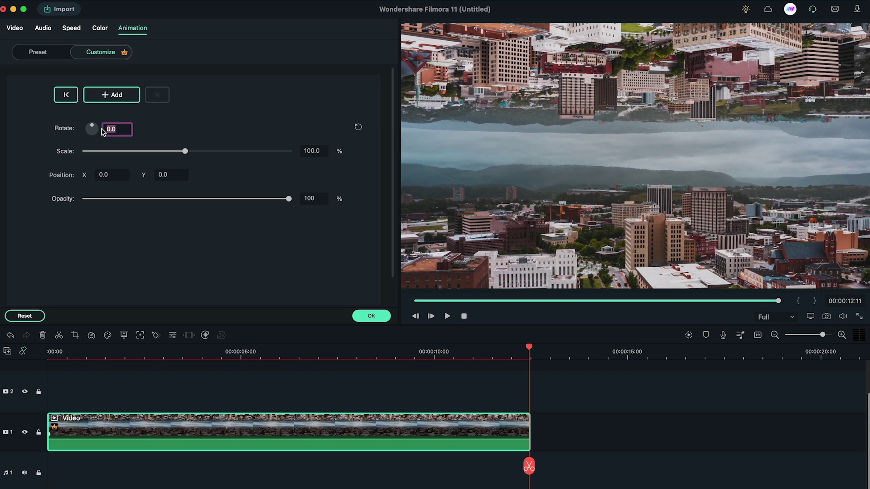
pyautogui.write('90')
pyautogui.press('Return')
pyautogui.moveTo(185, 150); pyautogui.dragTo(212, 151)
# - Add scale keyframes of 151.9% at ~2 s and 188.5% at ~4.5 s, then preview
pyautogui.moveTo(100, 352); pyautogui.dragTo(140, 353)
pyautogui.moveTo(191, 153); pyautogui.dragTo(204, 153)
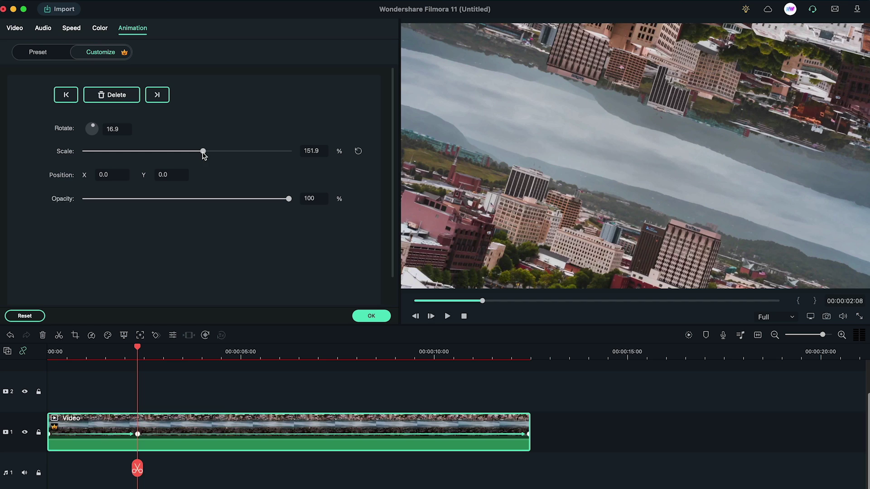
pyautogui.moveTo(136, 348); pyautogui.dragTo(232, 352)
pyautogui.moveTo(205, 152); pyautogui.dragTo(216, 154)
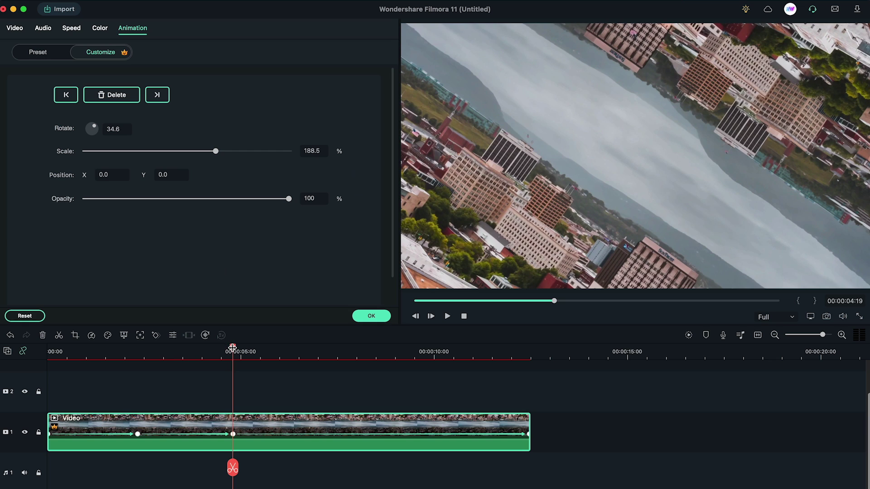
pyautogui.moveTo(232, 348); pyautogui.dragTo(244, 348)
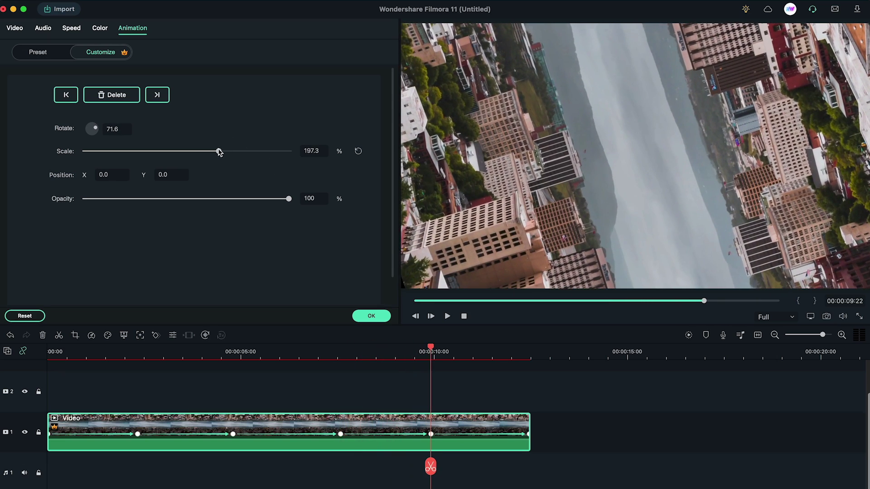
pyautogui.moveTo(434, 351); pyautogui.dragTo(453, 352)
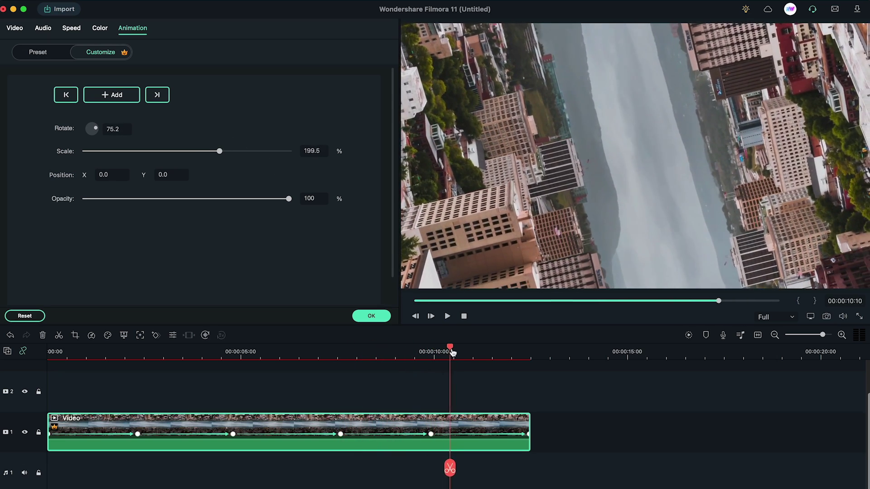
pyautogui.press('space')
pyautogui.press('Home')
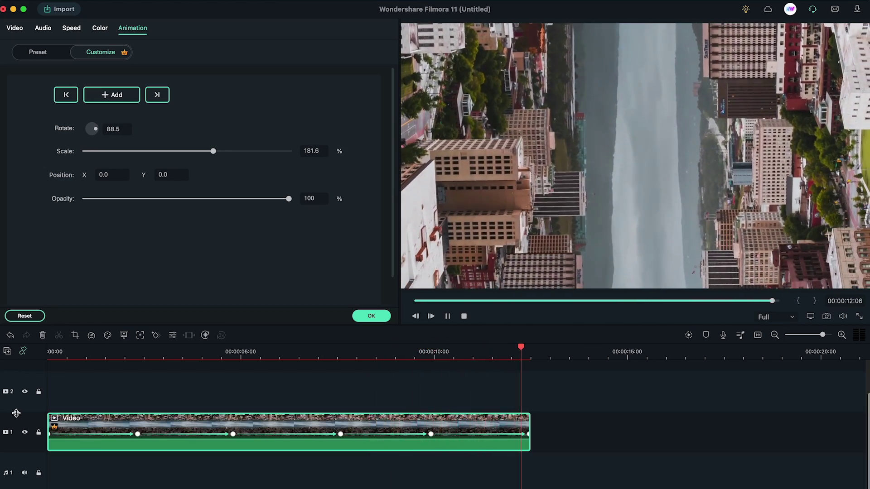
pyautogui.press('Return')
# - Export the animated clip as 'Rotation' and play it alone on track 1
pyautogui.click(359, 31)
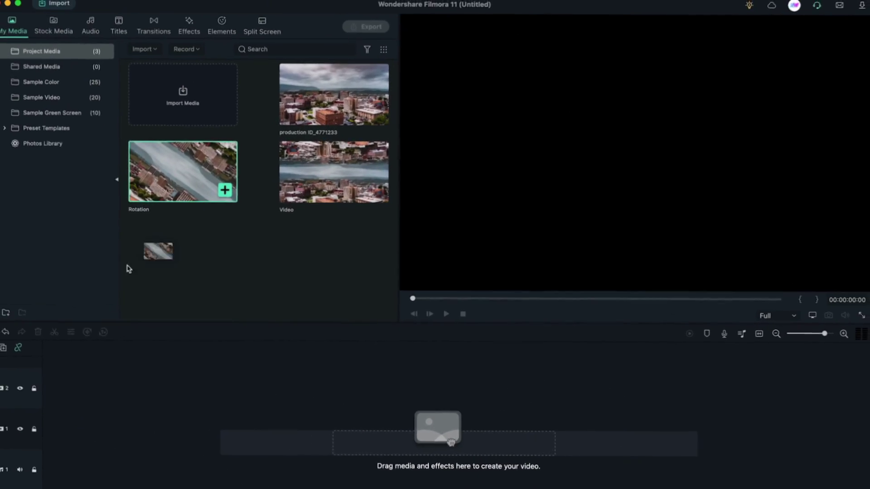
pyautogui.moveTo(126, 266); pyautogui.dragTo(47, 430)
pyautogui.press('space')
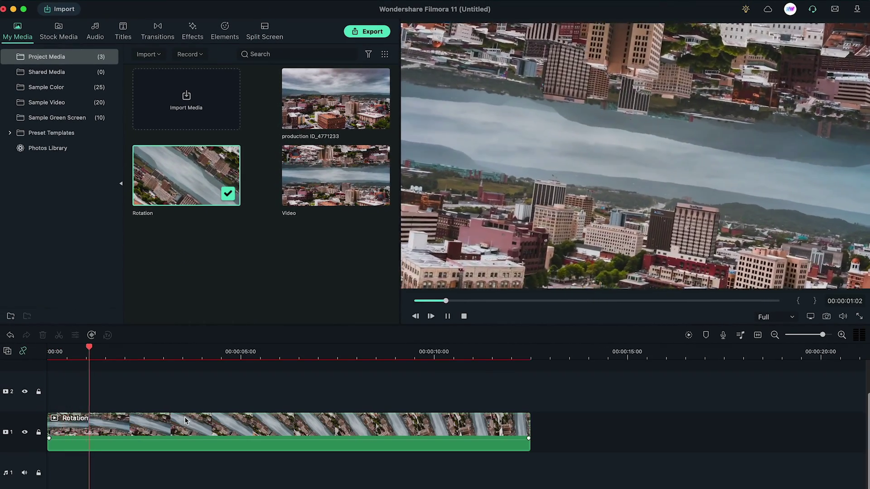
# - Apply the Hero Moment speed ramping preset to the Rotation clip
pyautogui.doubleClick(294, 435)
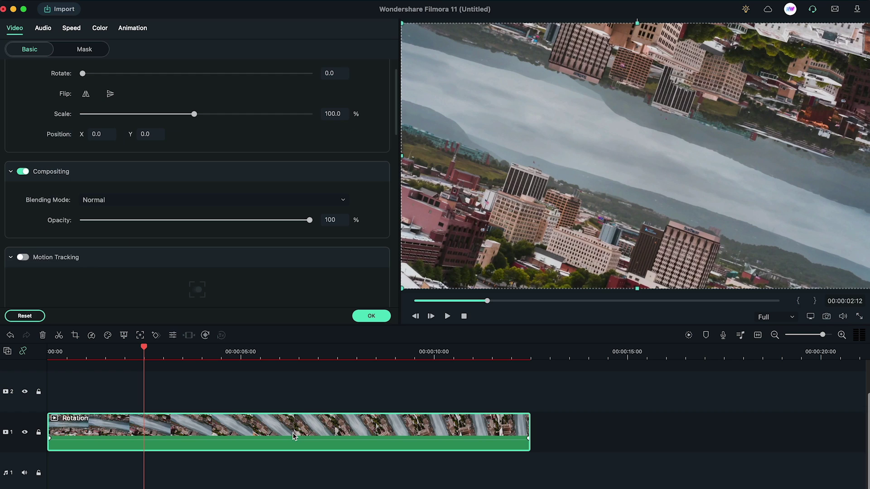
pyautogui.click(71, 28)
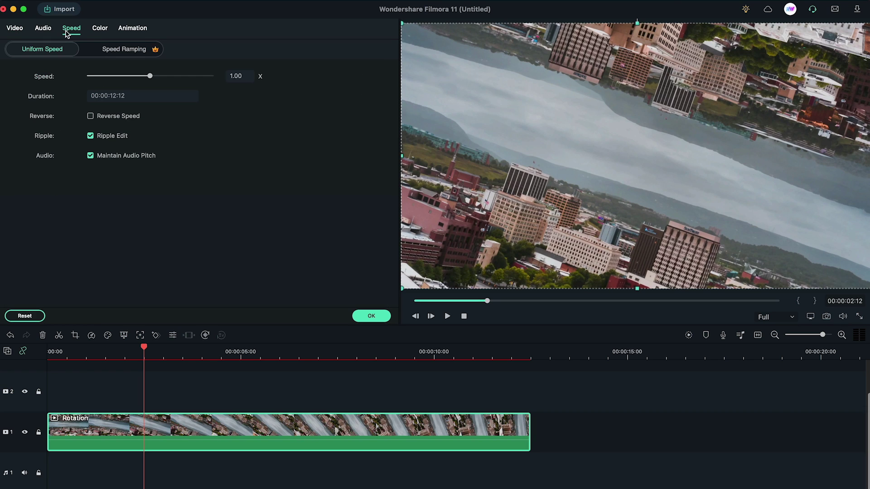
pyautogui.click(133, 51)
pyautogui.click(183, 83)
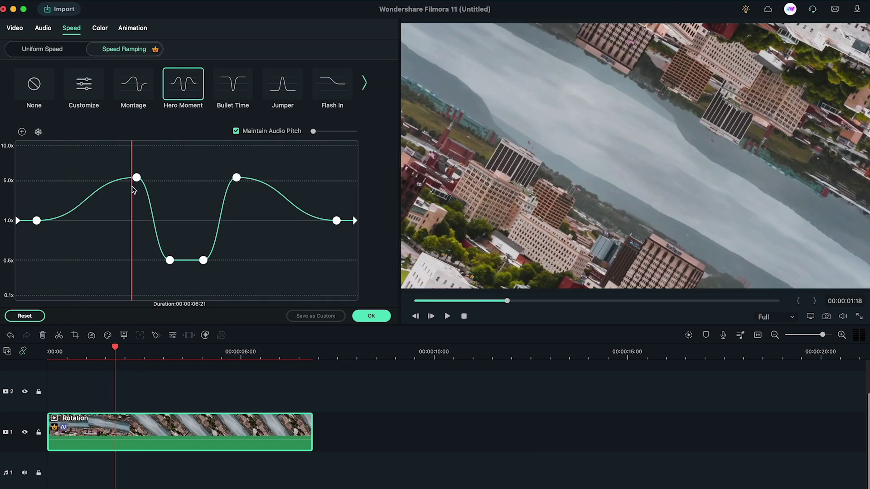
# - Soften the Hero Moment curve by pulling its peaks toward 1x, then preview the clip
pyautogui.moveTo(170, 259); pyautogui.dragTo(150, 223)
pyautogui.moveTo(235, 177); pyautogui.dragTo(236, 206)
pyautogui.moveTo(127, 208); pyautogui.dragTo(107, 209)
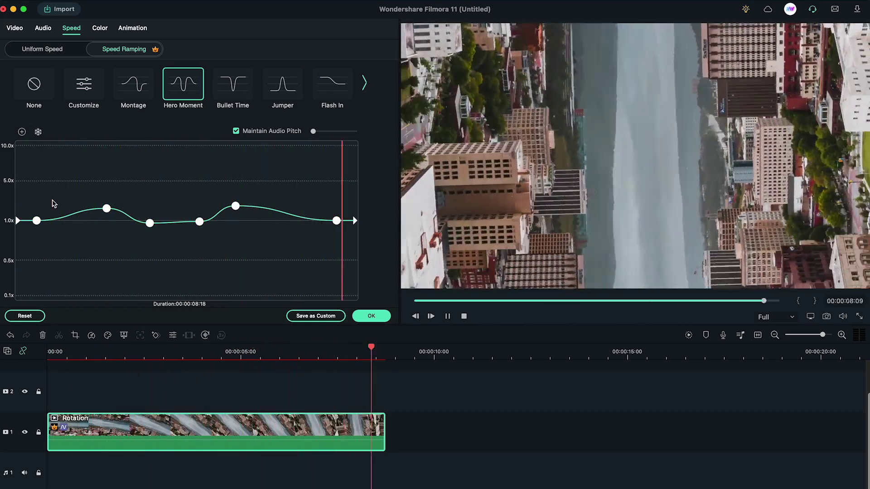
pyautogui.click(416, 301)
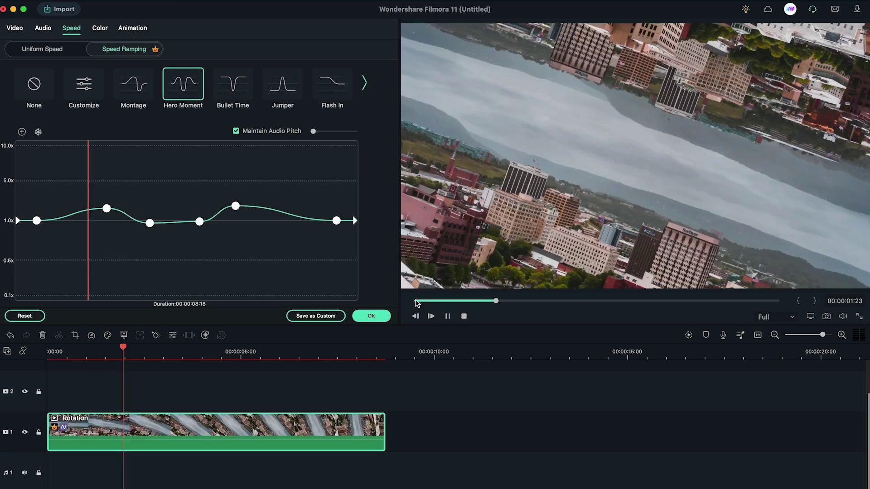